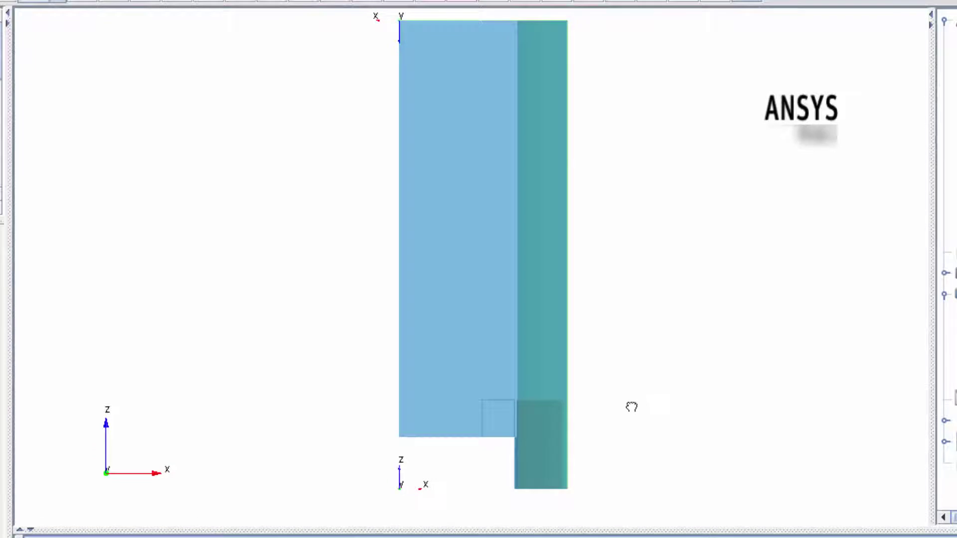
Rotate the model into a perspective view.
middle_drag(630, 406, 436, 257)
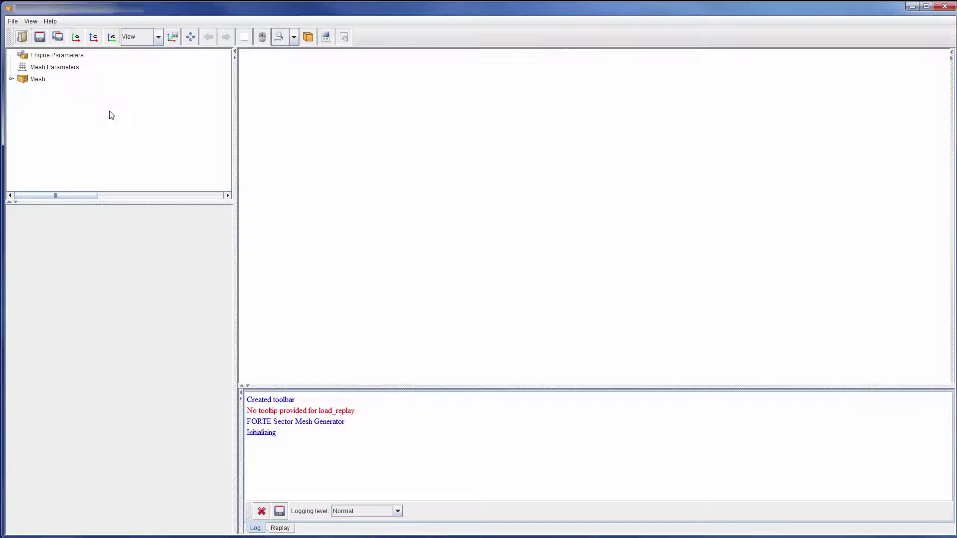
Create a new bowl profile, 'profile 7', under Engine Parameters and open it for editing.
click(80, 56)
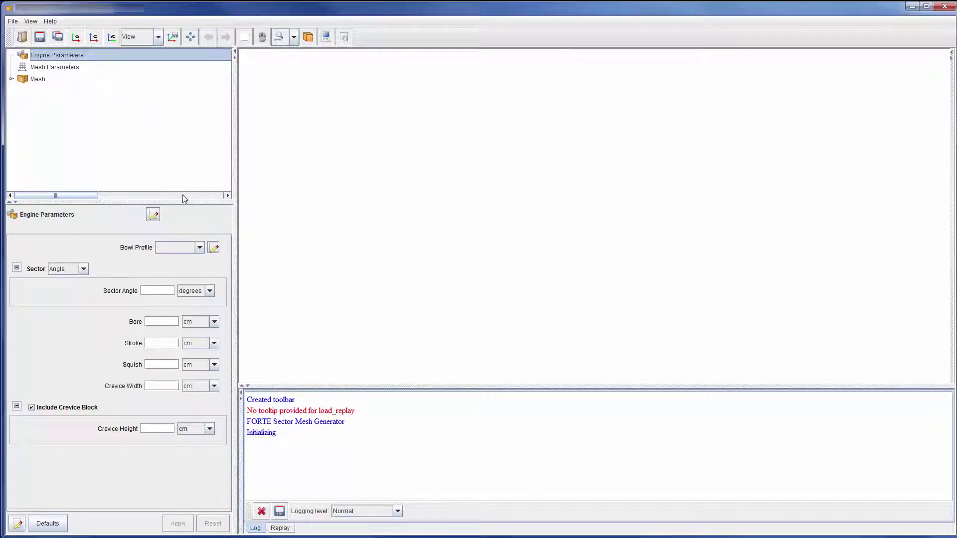
click(198, 248)
click(193, 255)
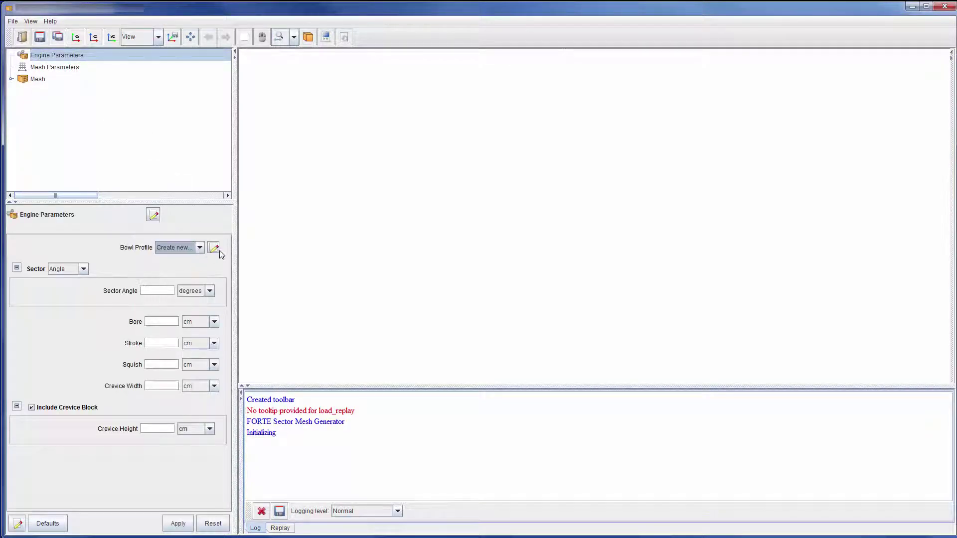
click(215, 249)
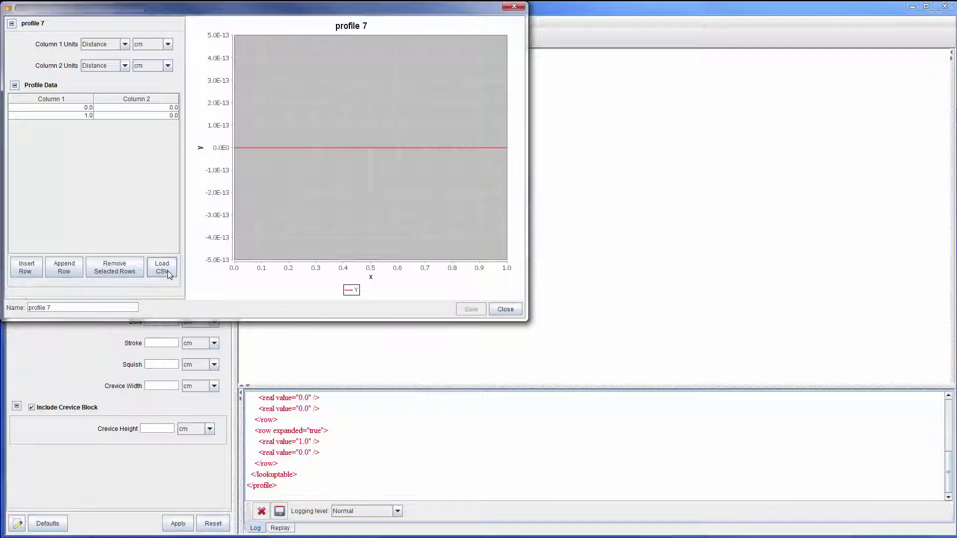
Import the profile points from sandia_bowl_profile.csv without column titles, then close the editor.
click(162, 268)
click(223, 342)
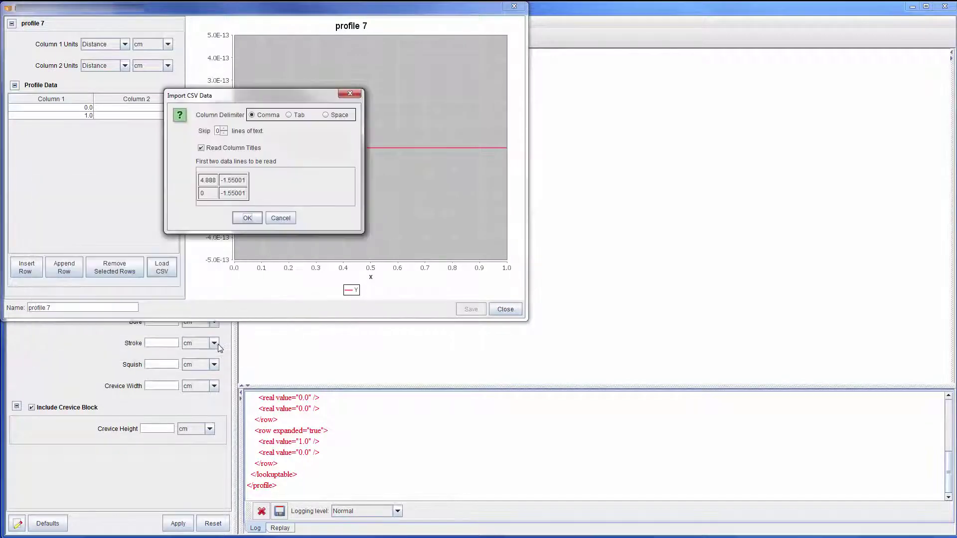
click(201, 147)
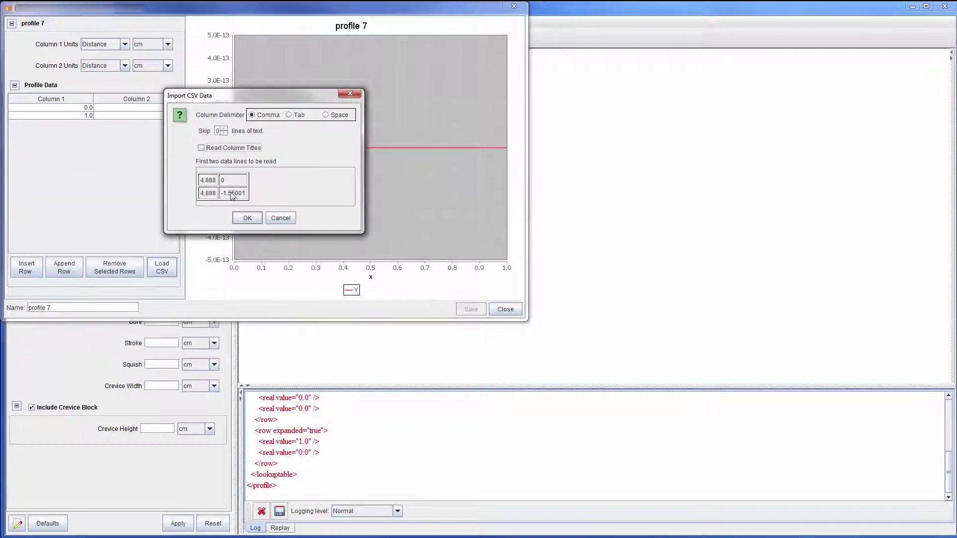
click(248, 217)
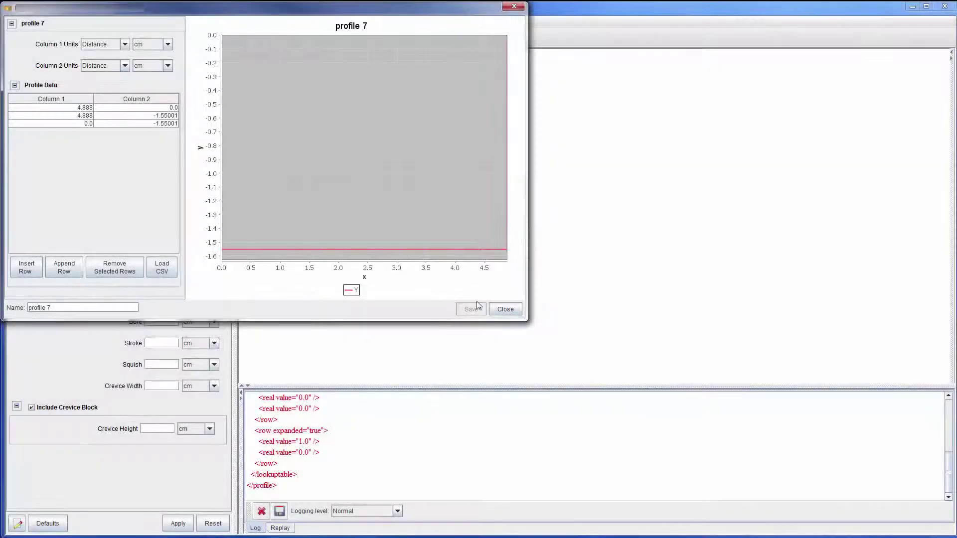
click(505, 310)
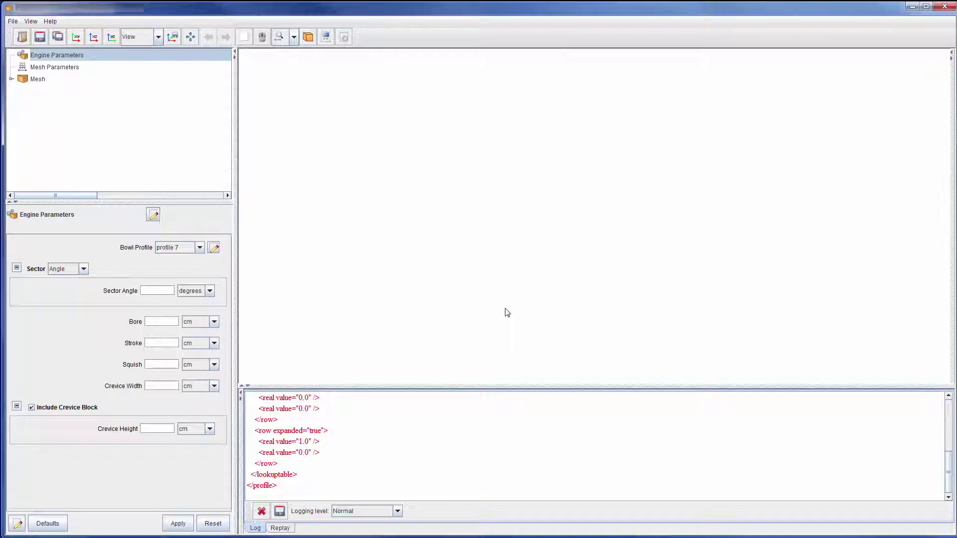
Apply a 45° sector, 13.97 bore, 15.24 stroke, 0.56 squish, 0.167 × 3.72621 crevice.
click(171, 290)
text(45.0)
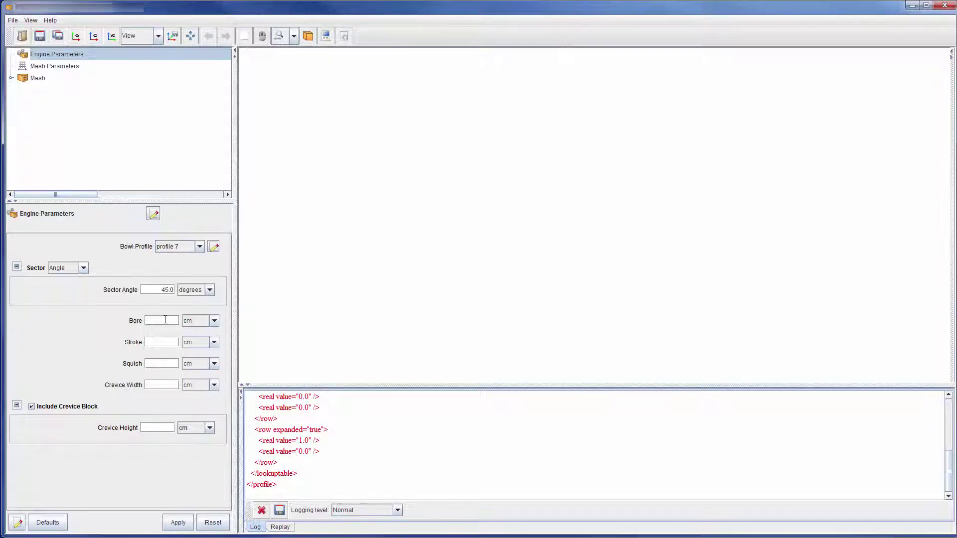
text(13.97)
click(167, 342)
text(15.24)
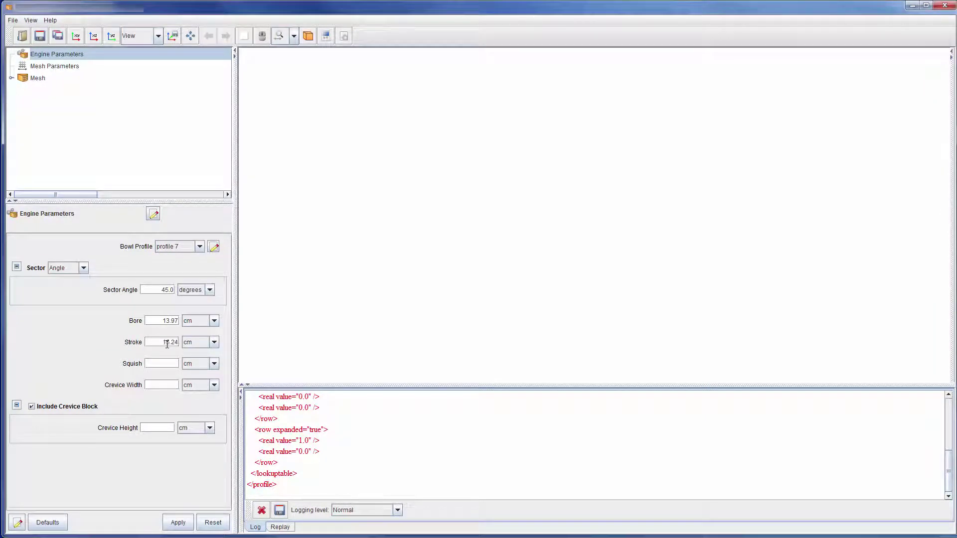
click(171, 362)
text(0.56)
text(0)
text(.167)
text(3.72)
text(621)
click(176, 521)
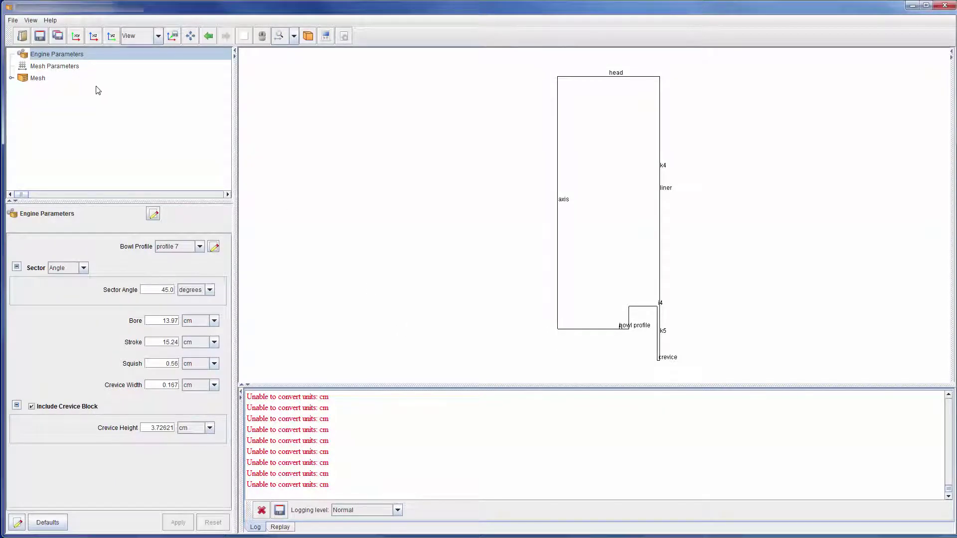
click(76, 71)
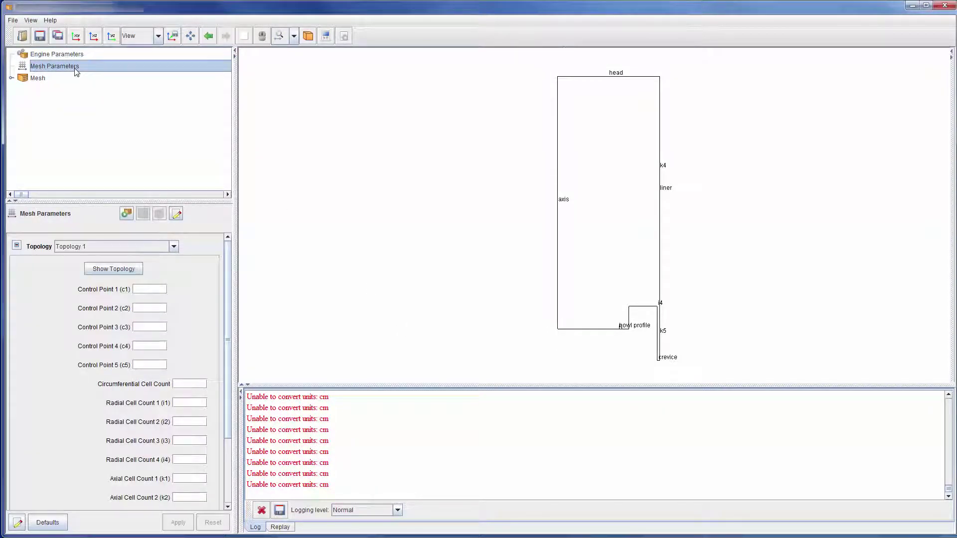
Choose Topology 3 as the mesh topology.
click(173, 246)
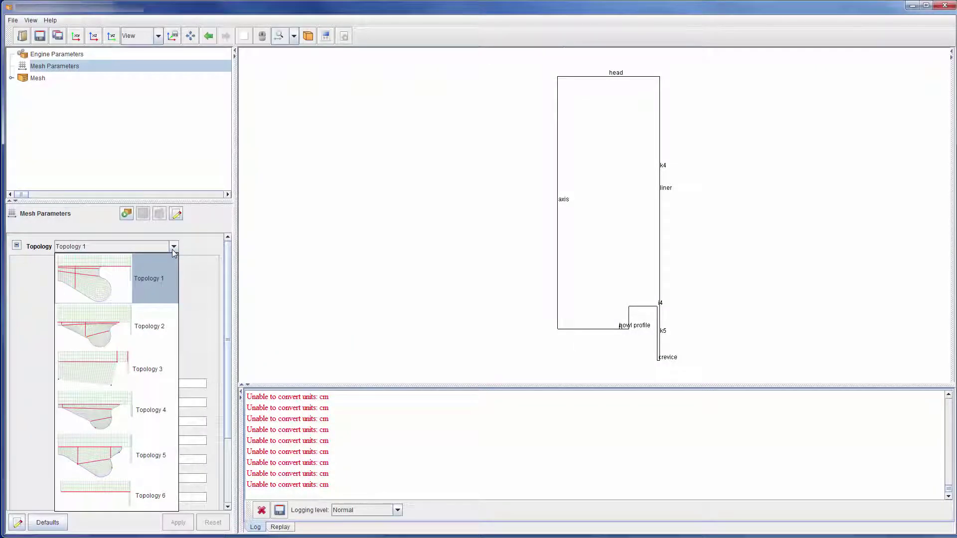
click(158, 367)
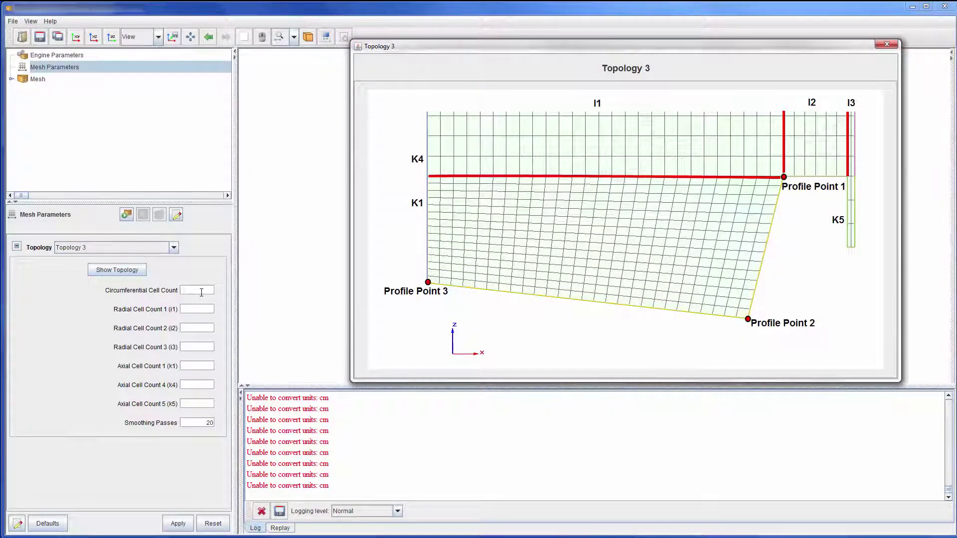
Apply cell counts: circumferential 21, radial i1-i3 16/11/3, axial k1/k4/k5 11/21/11.
click(202, 292)
text(21)
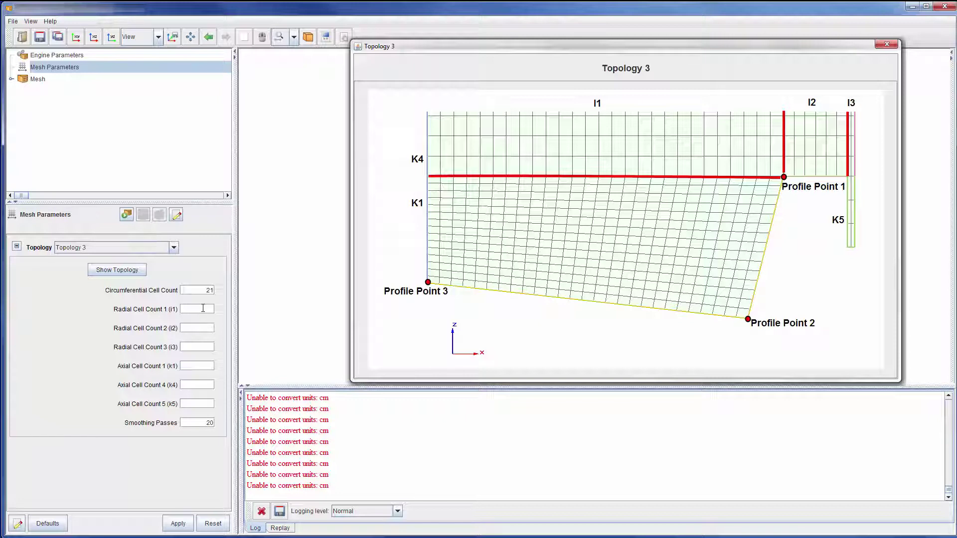
click(203, 309)
text(16)
click(203, 328)
text(11)
click(207, 350)
text(3)
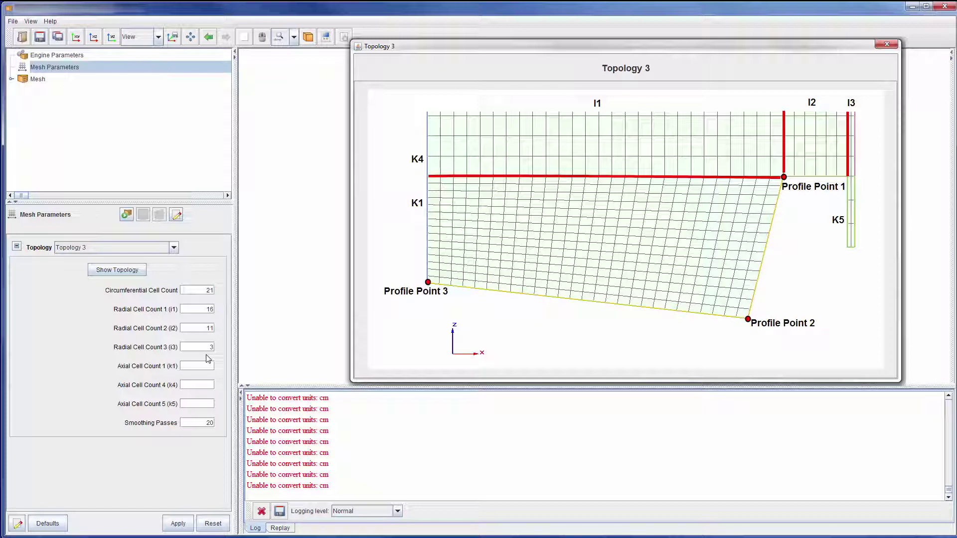
click(207, 365)
text(1121)
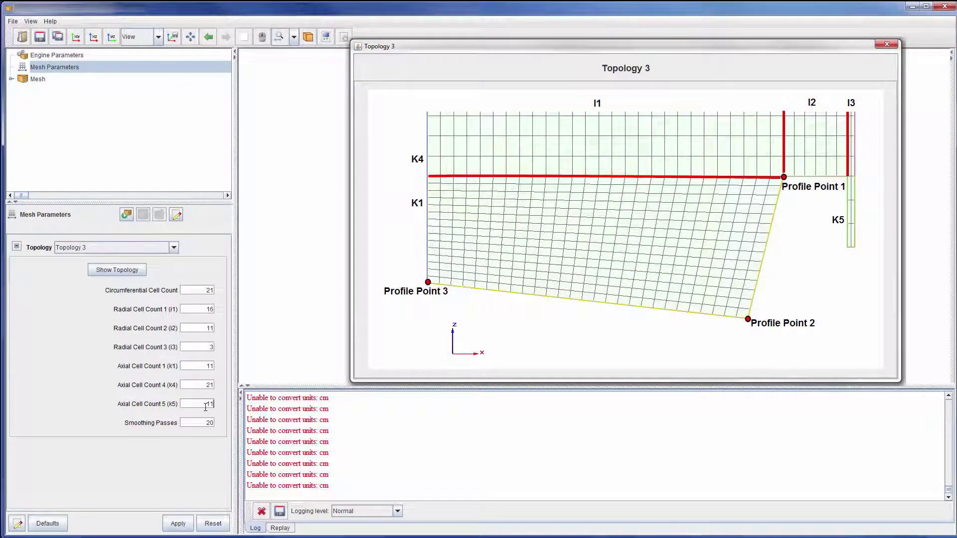
click(180, 524)
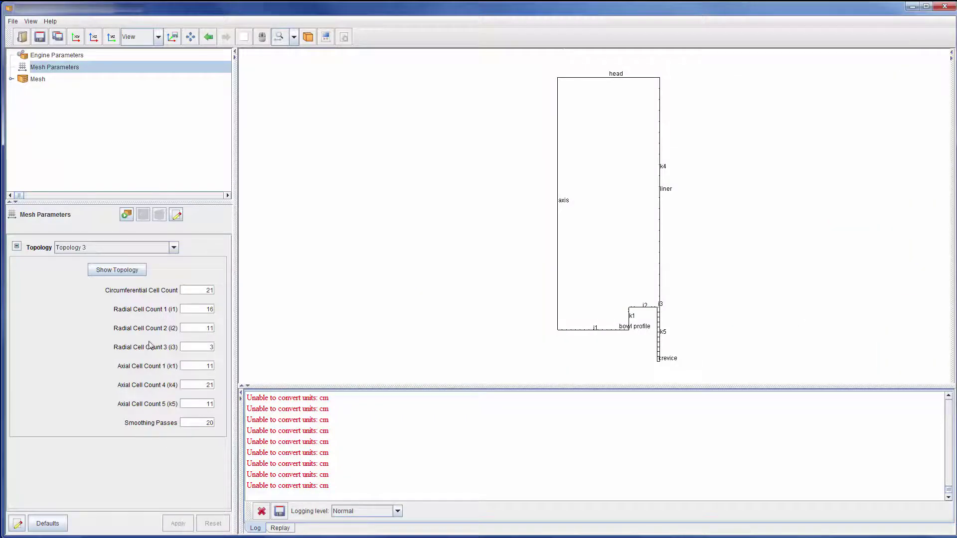
Generate the sector volume mesh and orbit it to inspect in 3-D.
click(127, 215)
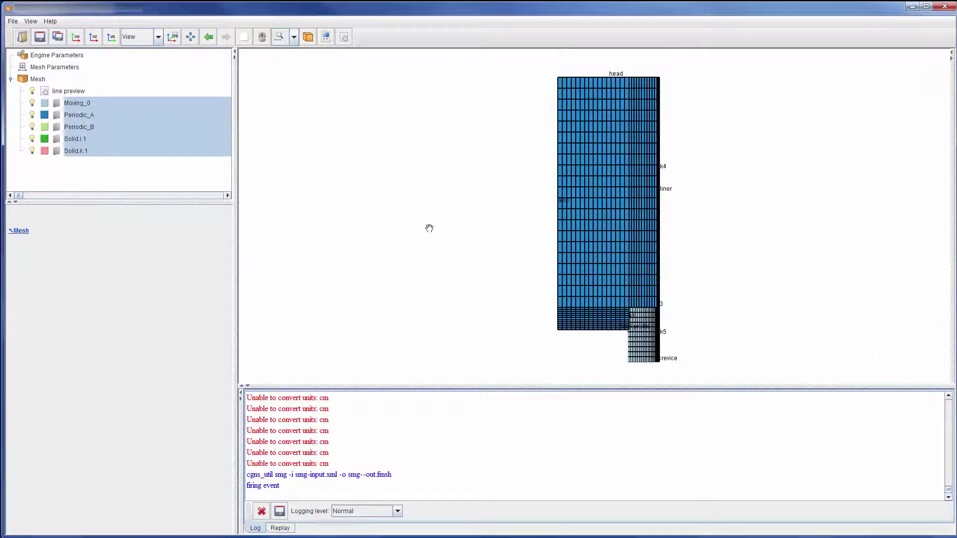
mouse_move(689, 203)
mouse_down()
mouse_move(687, 255)
mouse_move(628, 341)
mouse_move(550, 333)
mouse_move(500, 259)
mouse_move(531, 239)
mouse_move(693, 203)
mouse_up()
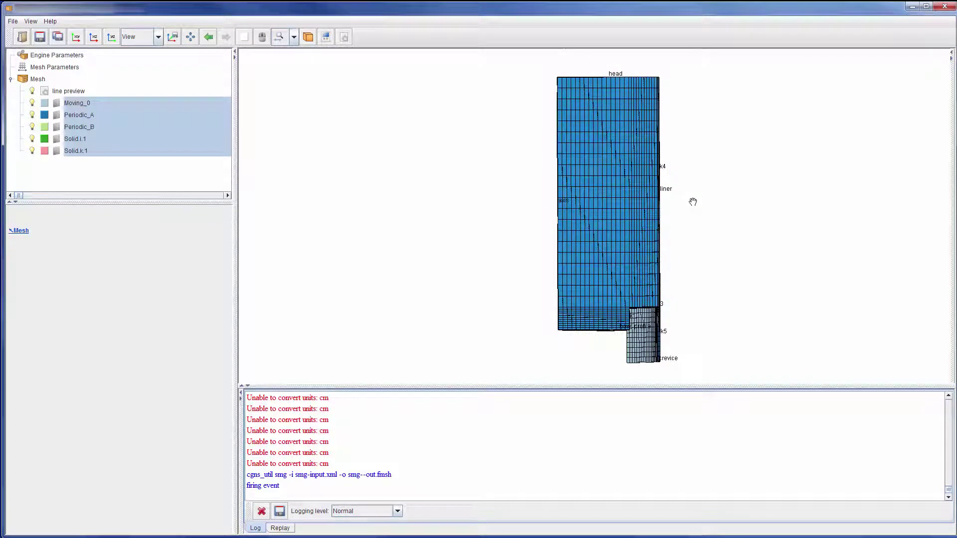
click(55, 67)
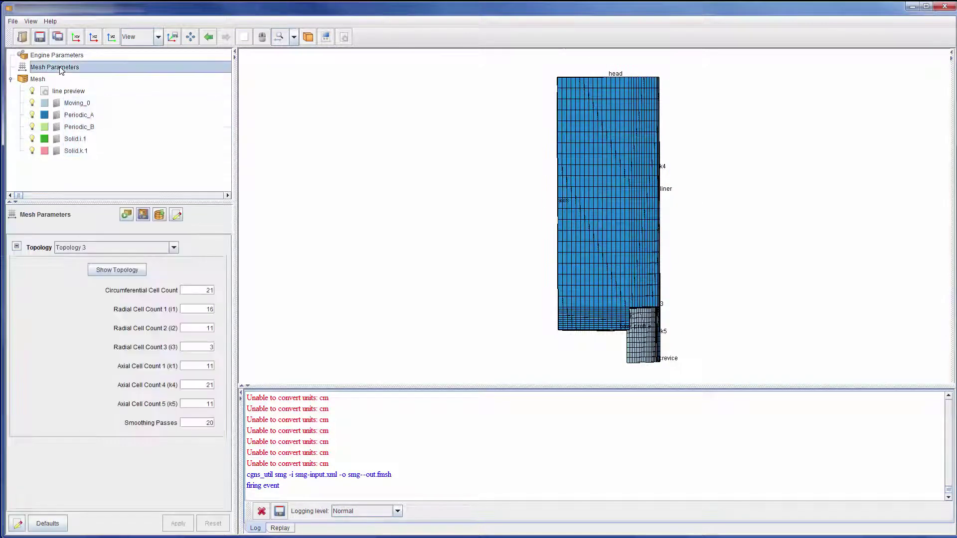